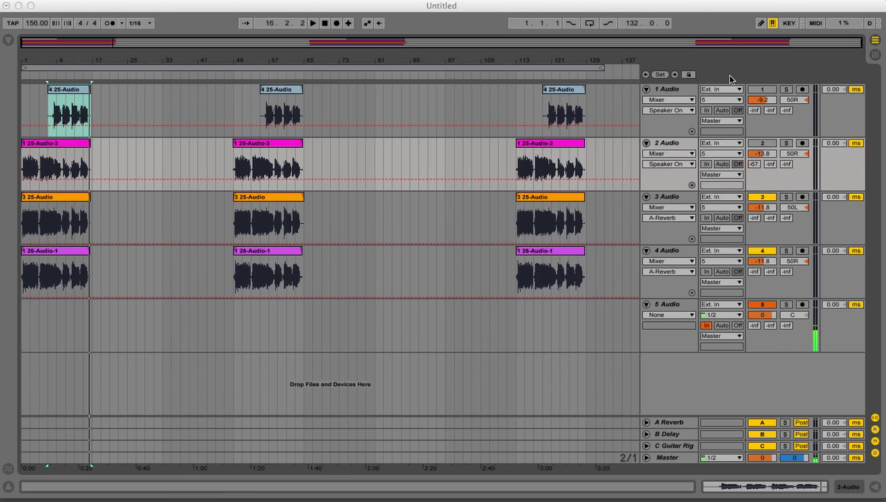
Select tracks 3 and 4 and play back track 3's first clip to listen.
{"action": "left_click", "coordinate": [675, 199]}
{"action": "left_click", "coordinate": [675, 199]}
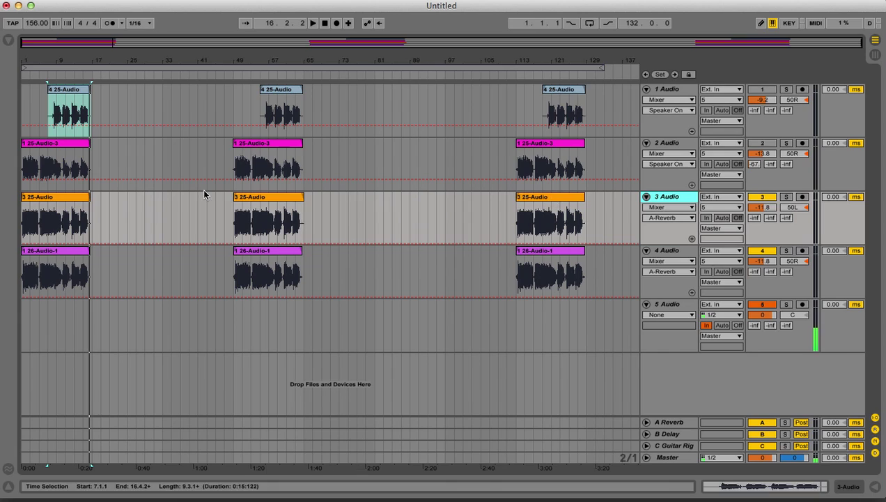
{"action": "mouse_move", "coordinate": [98, 64]}
{"action": "left_mouse_down"}
{"action": "mouse_move", "coordinate": [98, 83]}
{"action": "mouse_move", "coordinate": [101, 61]}
{"action": "left_mouse_up"}
{"action": "left_click", "coordinate": [63, 200]}
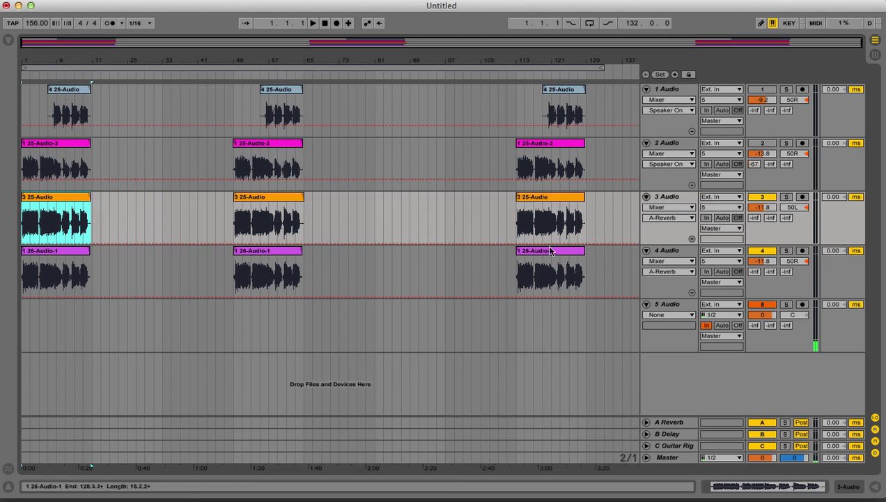
{"action": "left_click", "coordinate": [670, 253]}
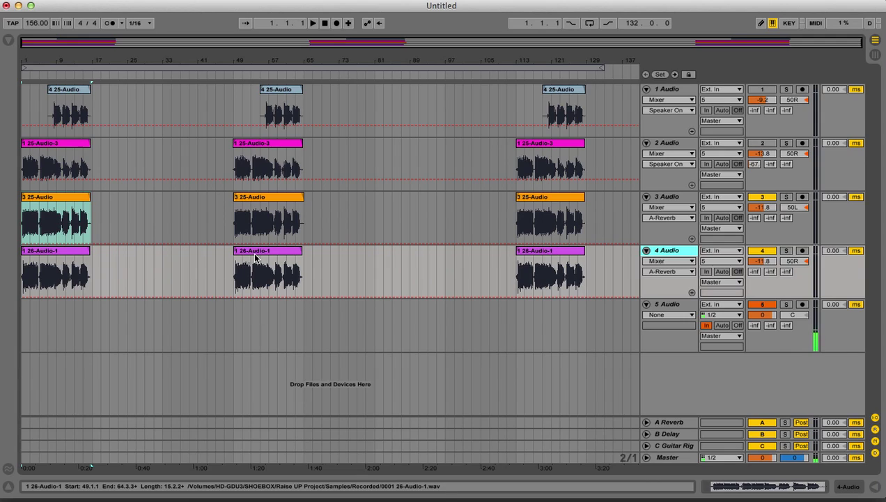
{"action": "key", "text": "space"}
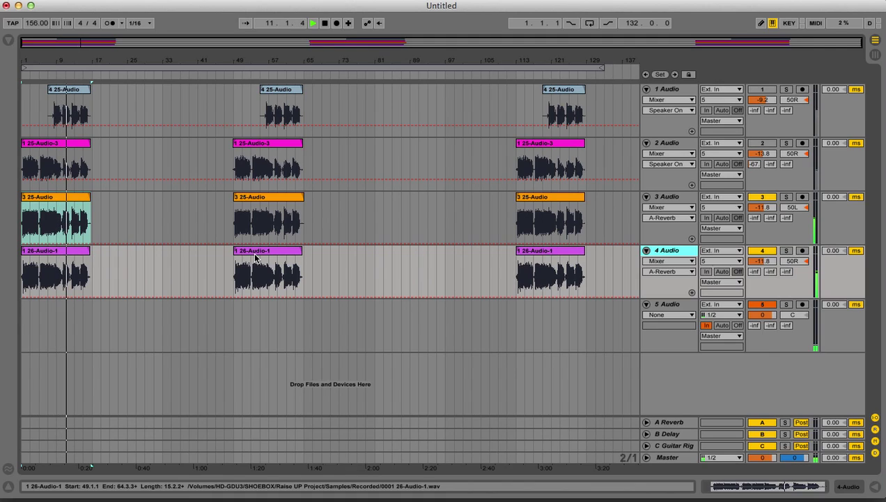
{"action": "key", "text": "space"}
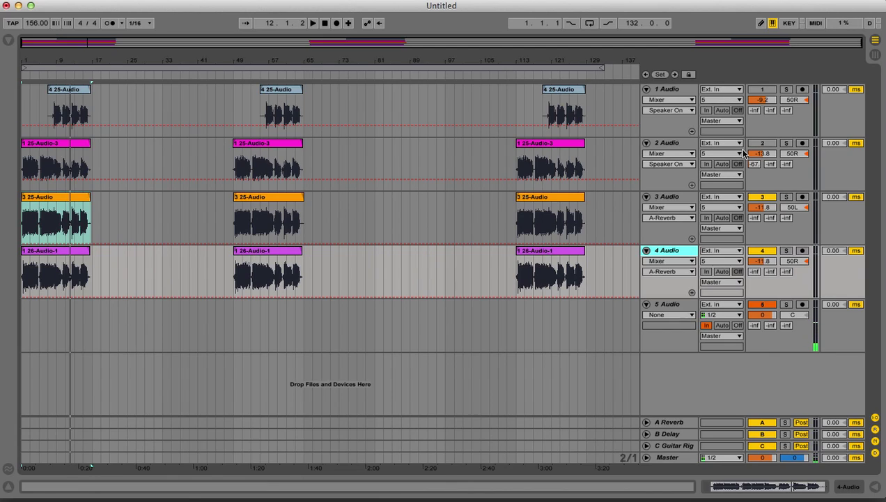
Switch track 2 on and tracks 3 and 4 off, then play track 2's first clip.
{"action": "left_click", "coordinate": [766, 143]}
{"action": "left_click", "coordinate": [762, 197]}
{"action": "left_click", "coordinate": [766, 251]}
{"action": "left_click", "coordinate": [33, 144]}
{"action": "key", "text": "space"}
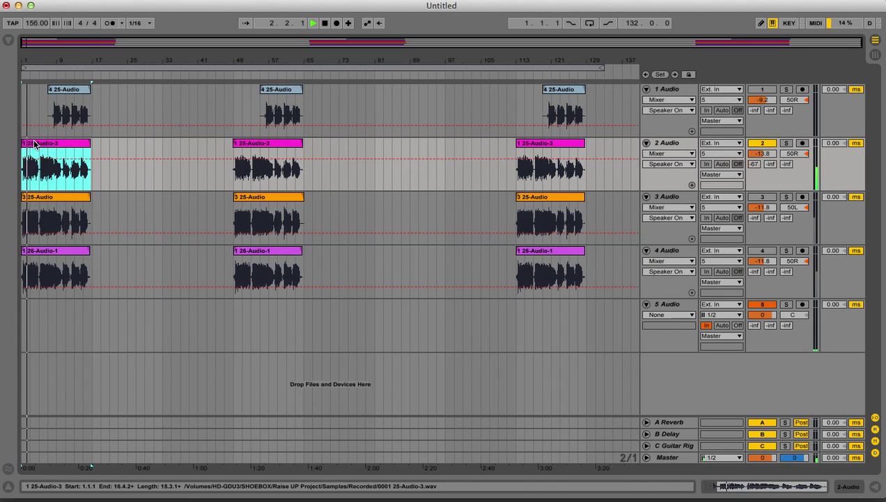
Reset track 2's pan to centre (C) and replay the vocal to check it.
{"action": "left_click", "coordinate": [795, 153]}
{"action": "key", "text": "Delete"}
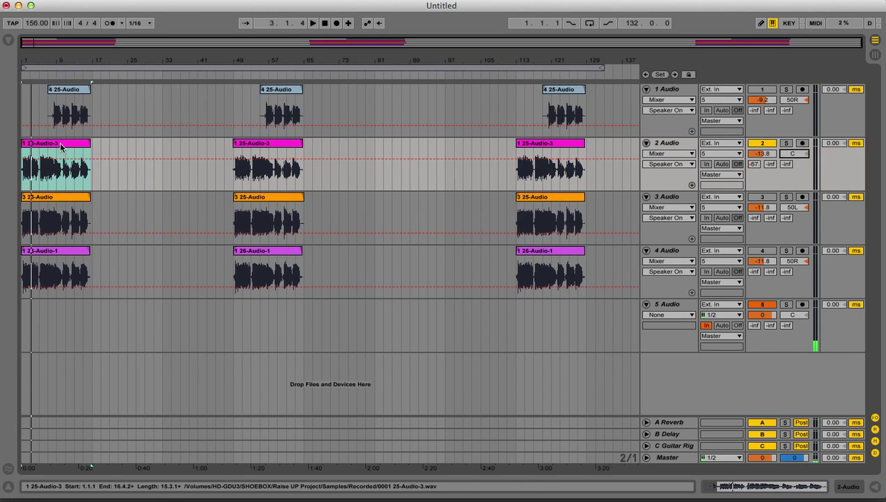
{"action": "key", "text": "space"}
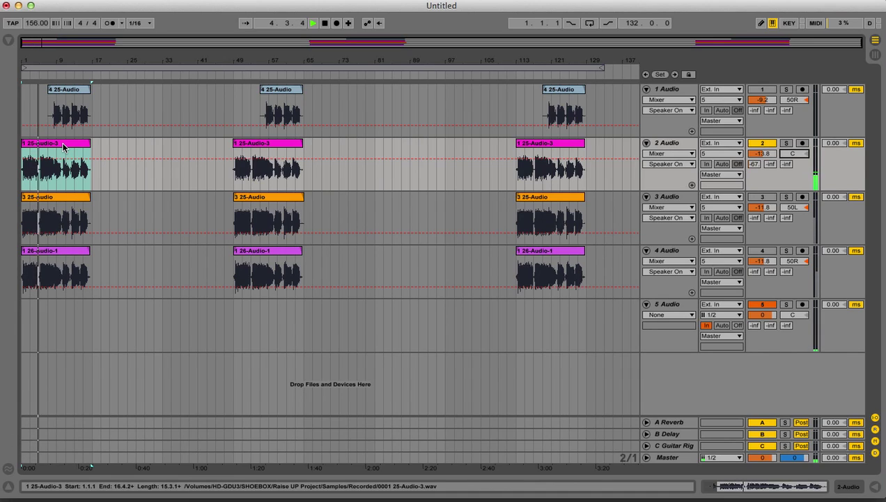
{"action": "key", "text": "space"}
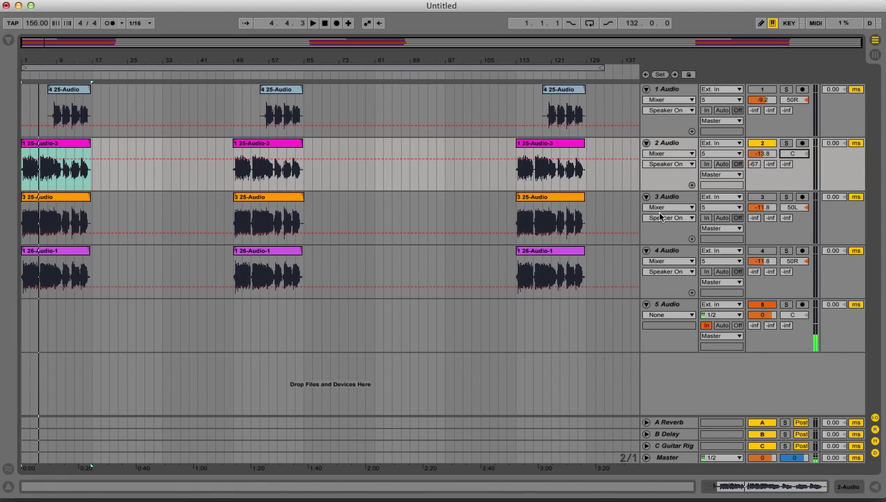
Duplicate track 2's vocal onto a new track 3.
{"action": "left_click", "coordinate": [664, 143]}
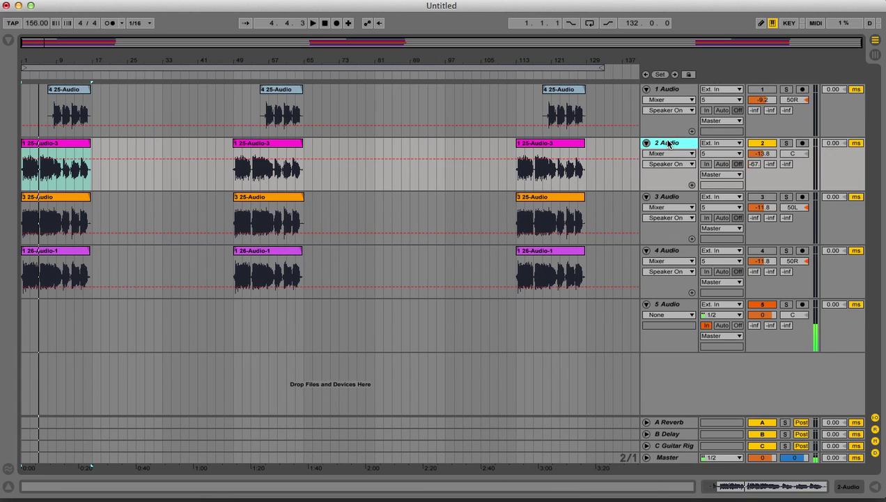
{"action": "right_click", "coordinate": [667, 143]}
{"action": "left_click", "coordinate": [688, 174]}
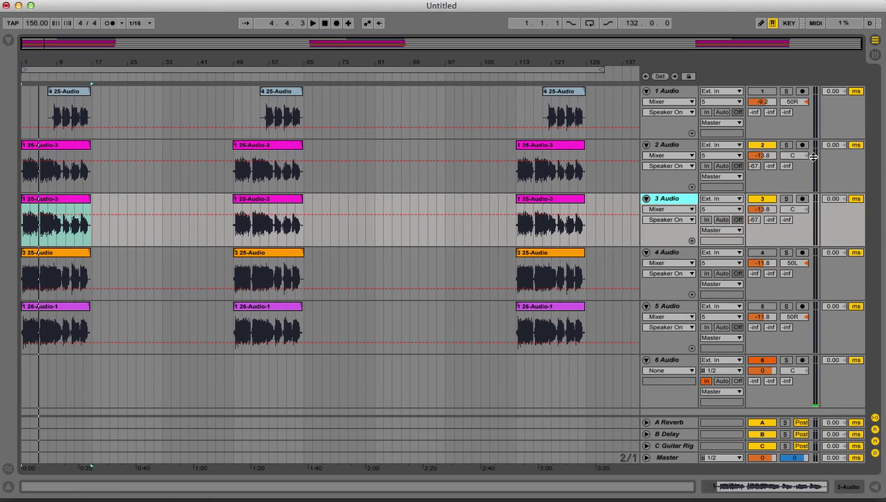
Pan track 2 to 50L, with the copy on track 3 at 50R.
{"action": "left_click_drag", "start_coordinate": [804, 160], "coordinate": [794, 198]}
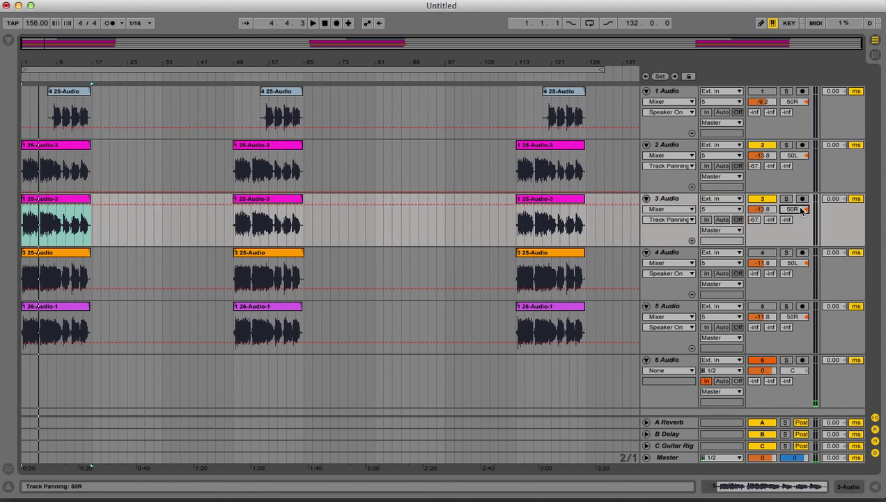
{"action": "left_click", "coordinate": [834, 199]}
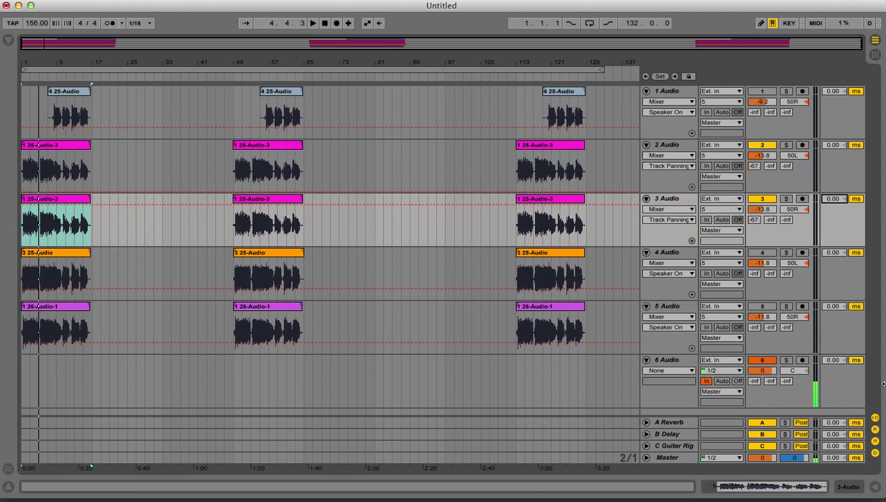
{"action": "left_click", "coordinate": [877, 453]}
{"action": "left_click", "coordinate": [876, 453]}
{"action": "left_click", "coordinate": [876, 453]}
{"action": "left_click", "coordinate": [876, 453]}
{"action": "left_click", "coordinate": [839, 200]}
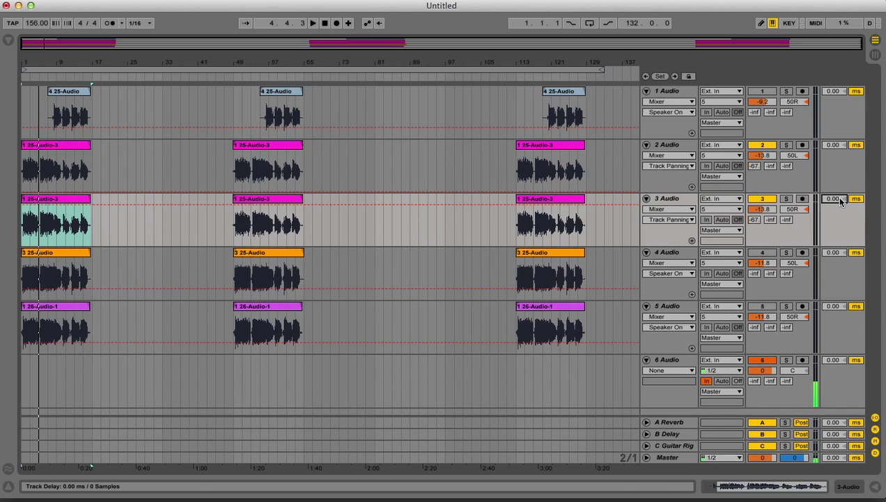
Set track 3's track delay to -5.00 ms, reactivate tracks 4 and 5, and play the song.
{"action": "key", "text": "Down"}
{"action": "key", "text": "Down"}
{"action": "key", "text": "Down"}
{"action": "key", "text": "Down"}
{"action": "left_click", "coordinate": [761, 252]}
{"action": "left_click", "coordinate": [762, 306]}
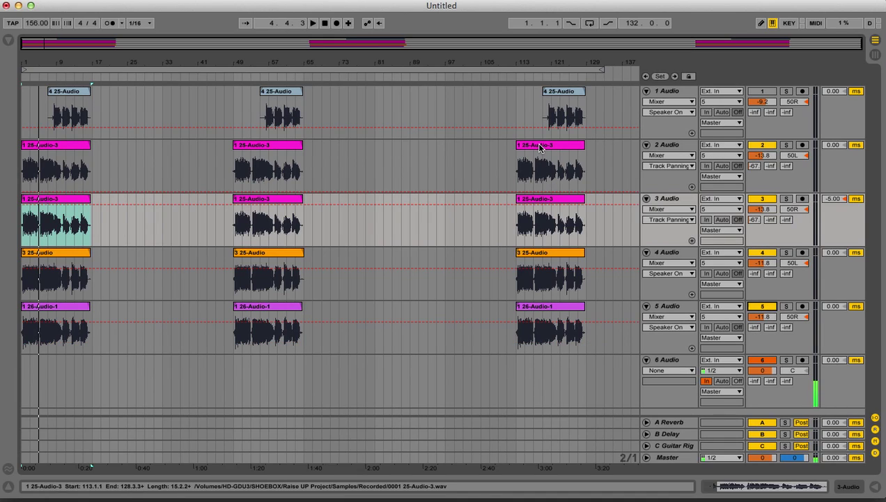
{"action": "key", "text": "space"}
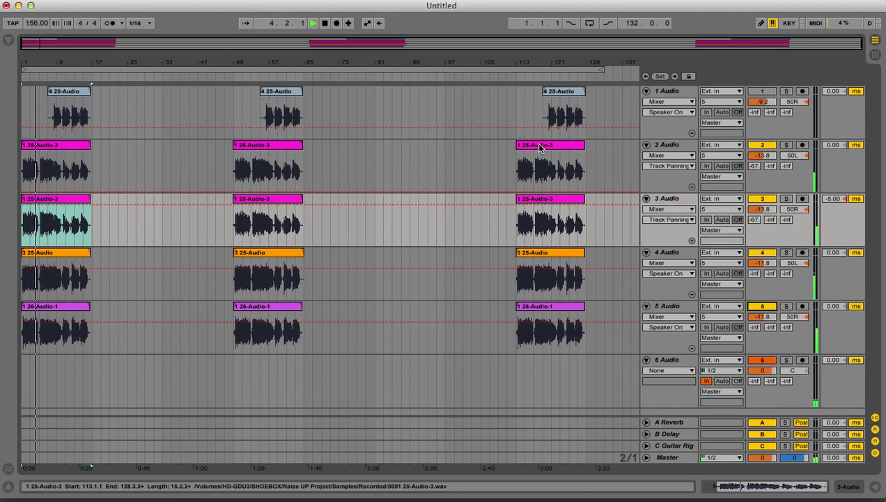
Turn track 1 on, audition its vocal soloed, then unsolo it.
{"action": "key", "text": "space"}
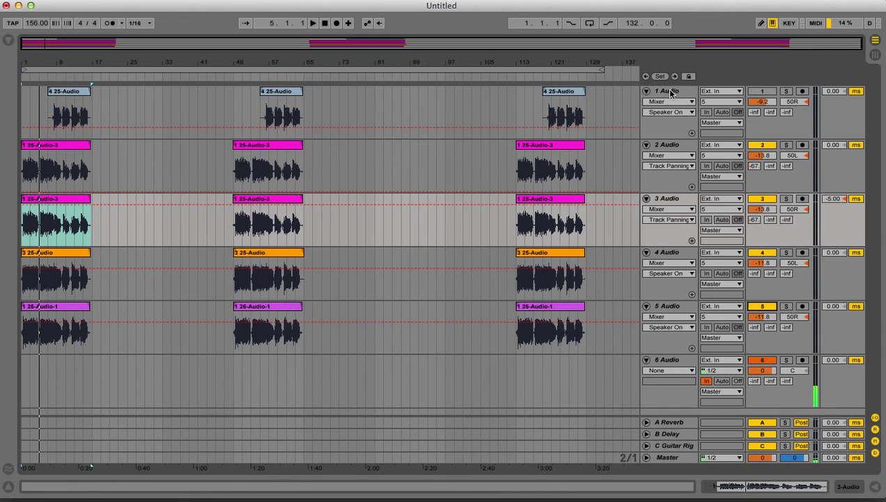
{"action": "left_click", "coordinate": [670, 91]}
{"action": "left_click", "coordinate": [70, 95]}
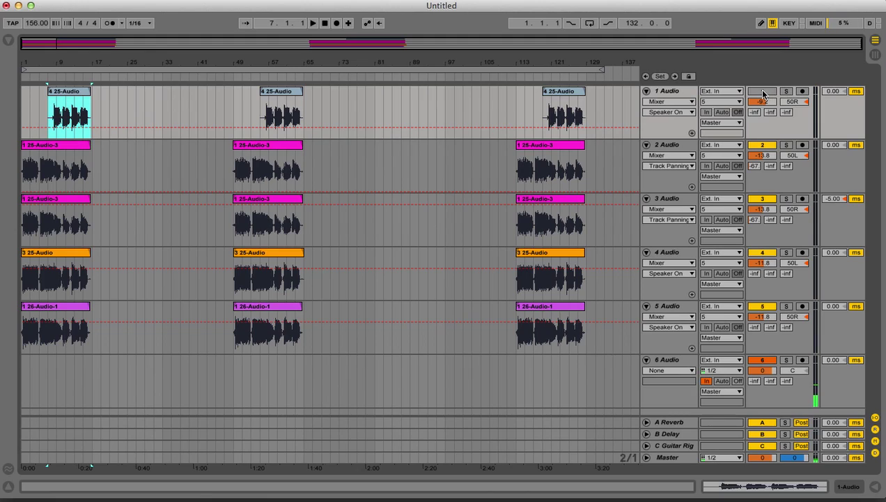
{"action": "left_click", "coordinate": [762, 91]}
{"action": "key", "text": "space"}
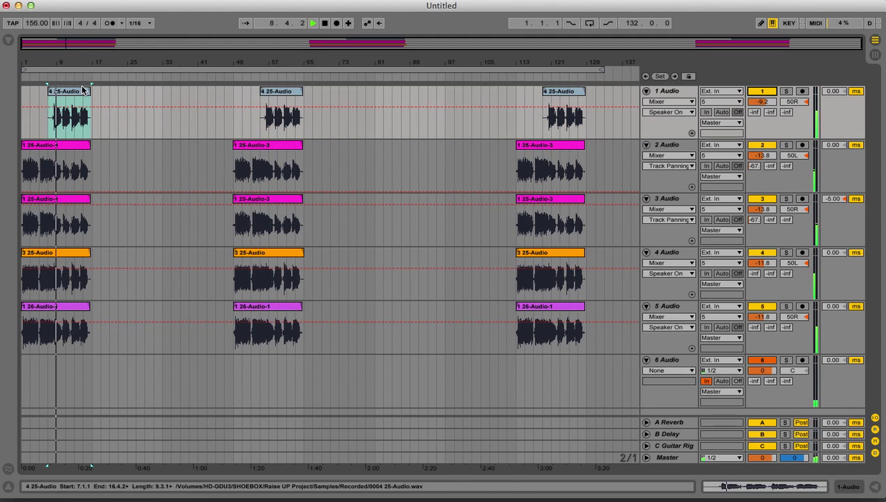
{"action": "left_click", "coordinate": [786, 92]}
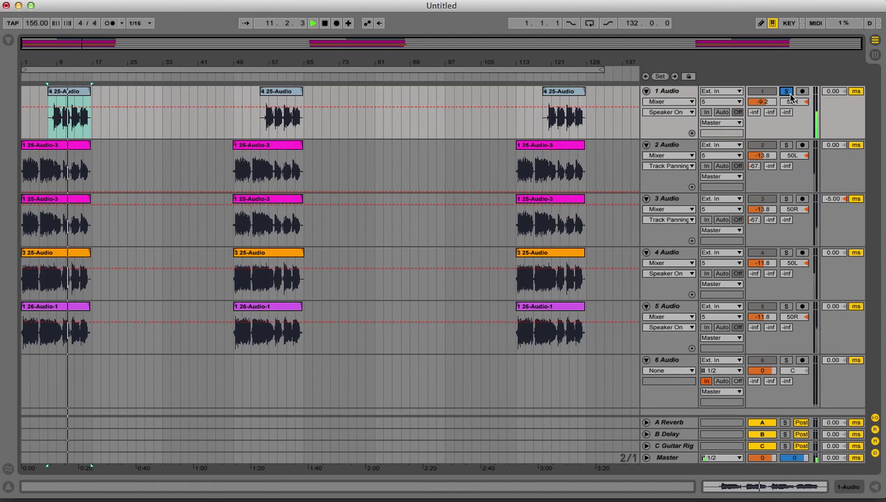
{"action": "key", "text": "space"}
{"action": "left_click", "coordinate": [787, 92]}
Duplicate track 1's vocal onto a new track 2 and pan the original to 50L.
{"action": "right_click", "coordinate": [680, 93]}
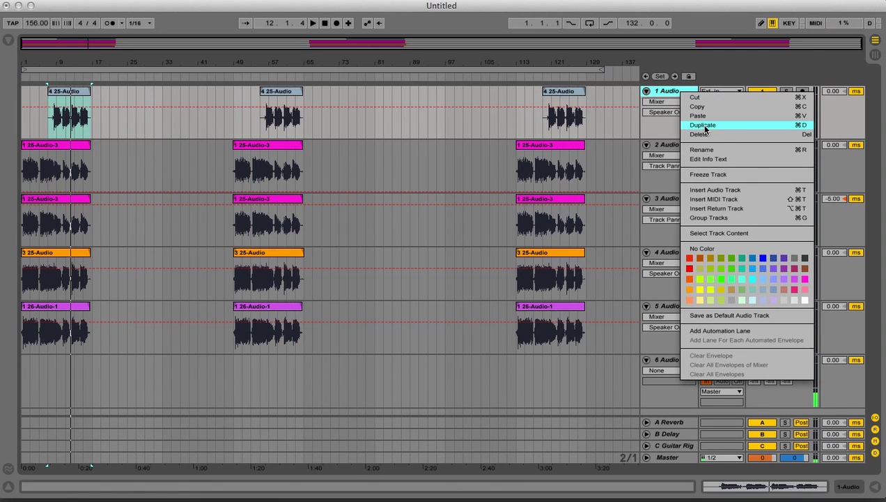
{"action": "left_click", "coordinate": [704, 127]}
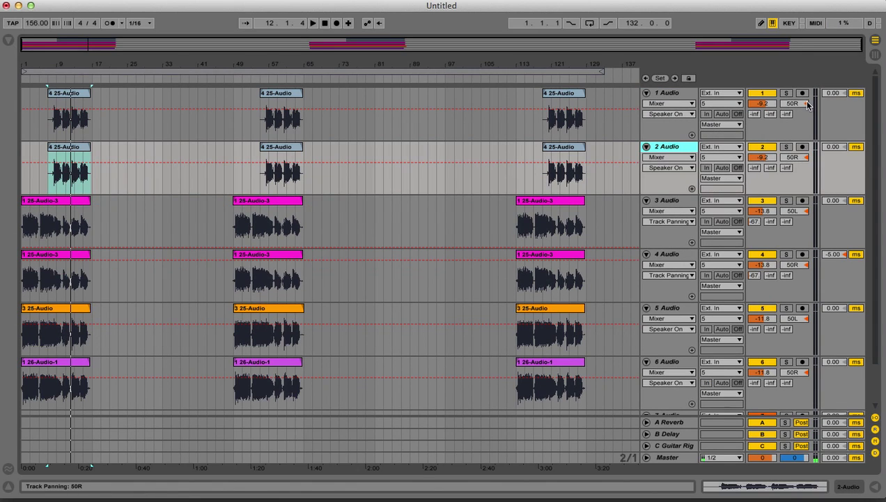
{"action": "left_click_drag", "start_coordinate": [792, 103], "coordinate": [792, 140]}
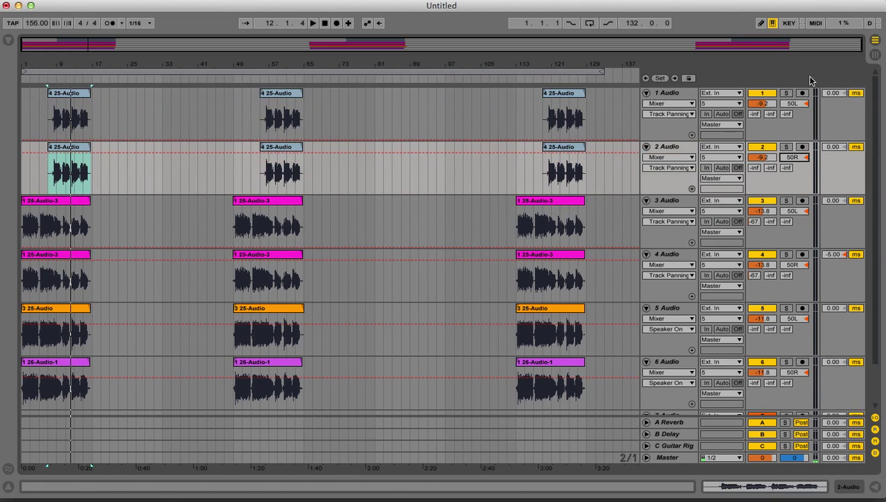
Give track 2 a -7.00 ms track delay and play back the doubled vocal.
{"action": "left_click_drag", "start_coordinate": [838, 147], "coordinate": [840, 151]}
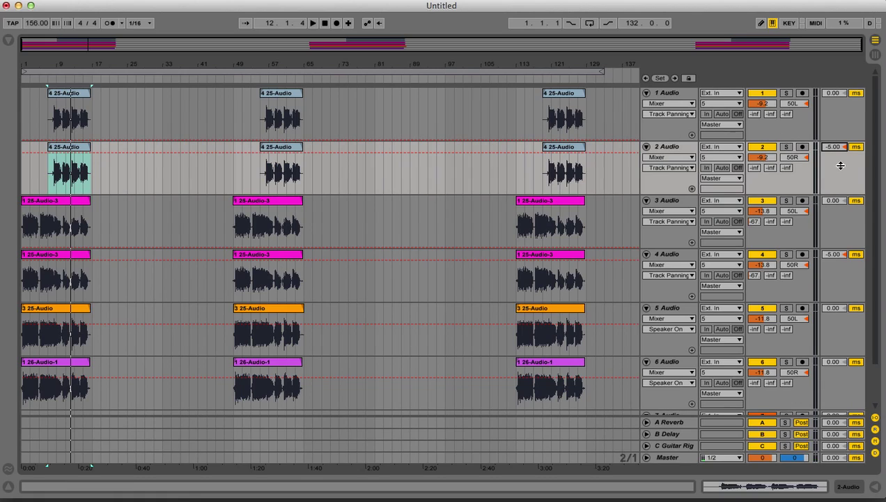
{"action": "left_click_drag", "start_coordinate": [854, 157], "coordinate": [853, 158]}
{"action": "left_click", "coordinate": [70, 94]}
{"action": "key", "text": "space"}
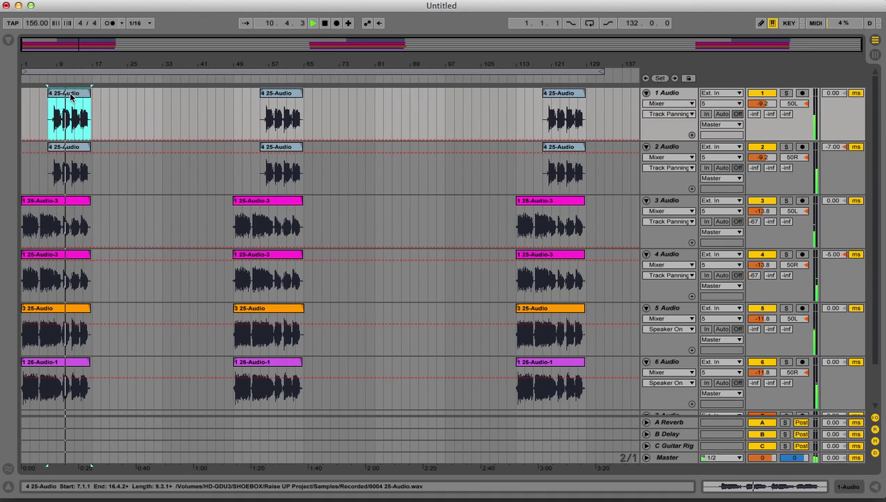
{"action": "key", "text": "space"}
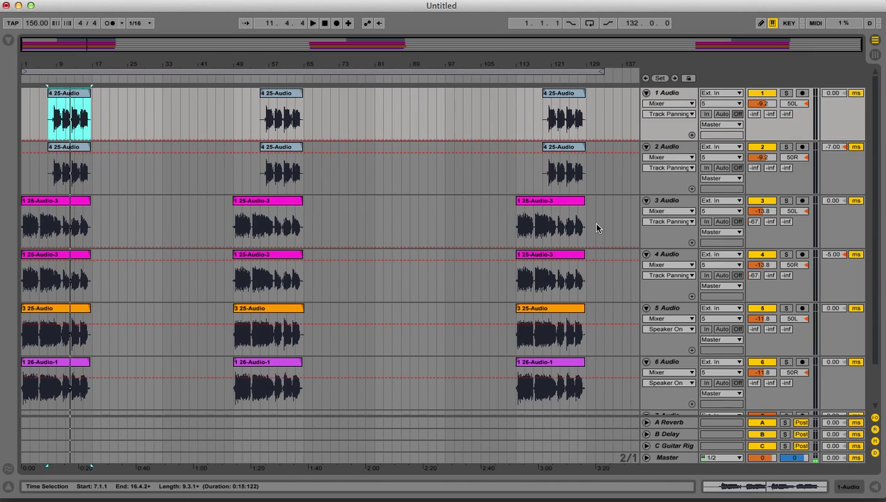
{"action": "key", "text": "super+t"}
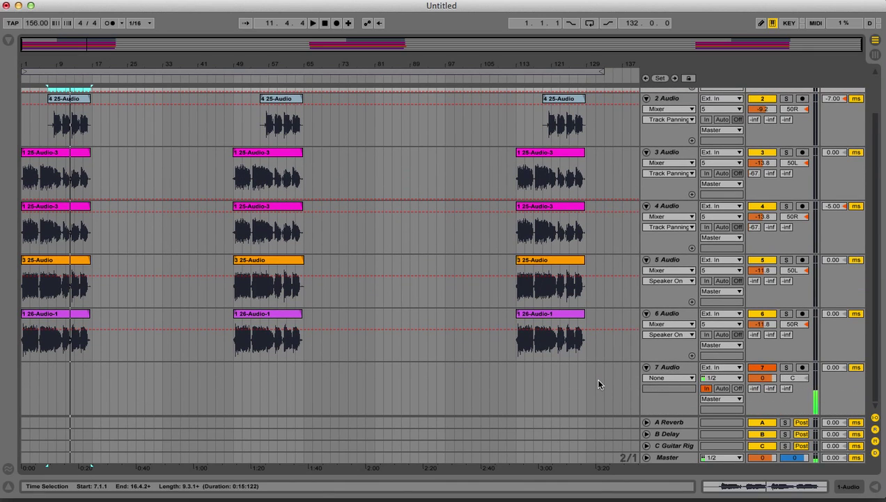
{"action": "scroll", "coordinate": [606, 244], "scroll_direction": "up", "scroll_amount": 3}
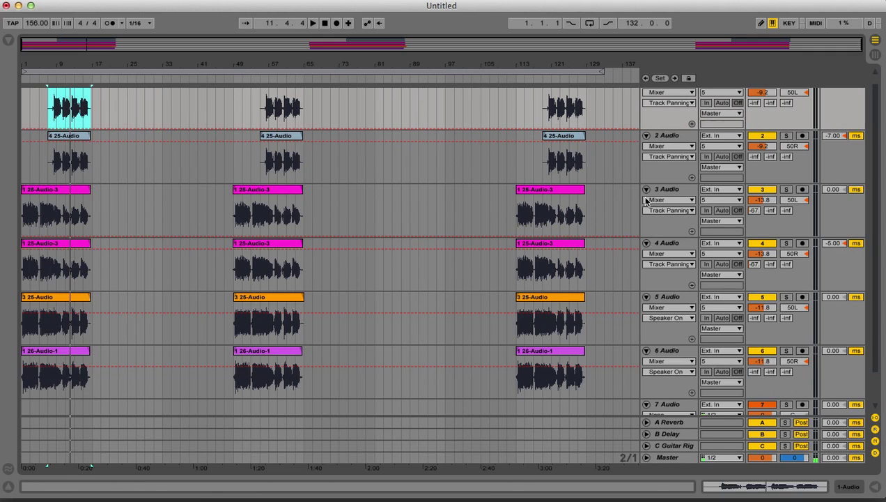
{"action": "scroll", "coordinate": [528, 176], "scroll_direction": "up", "scroll_amount": 1}
{"action": "left_click", "coordinate": [50, 200]}
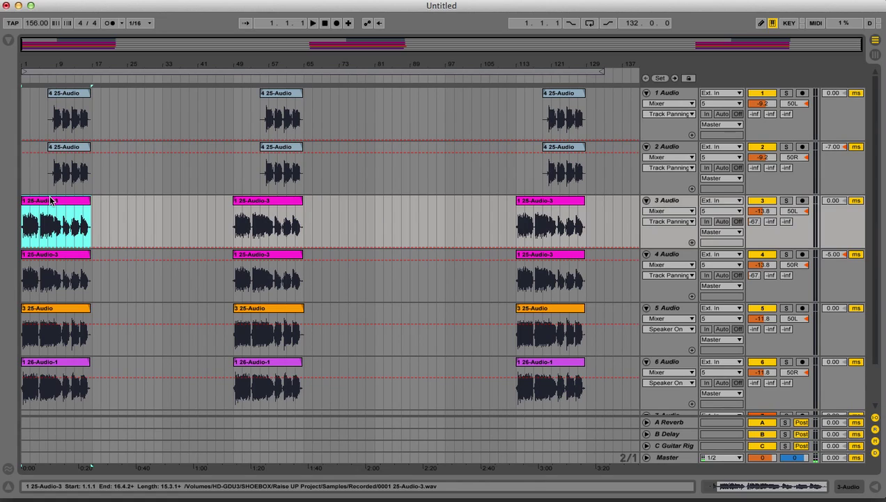
{"action": "key", "text": "space"}
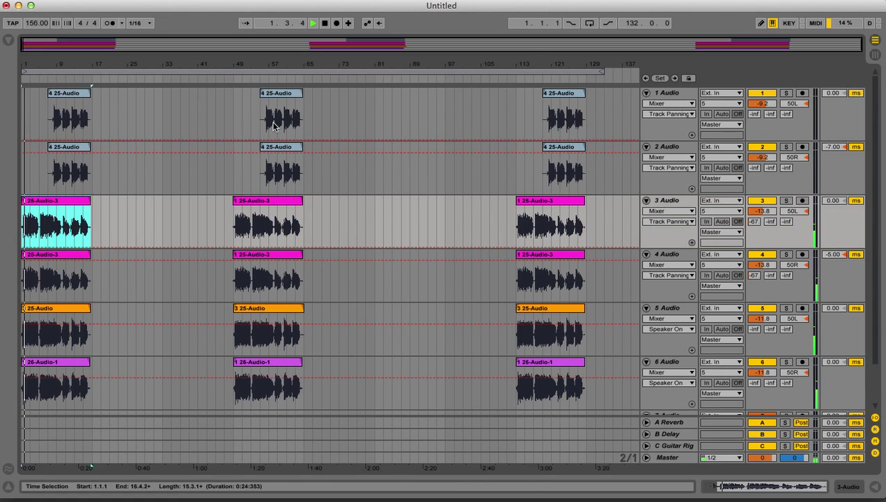